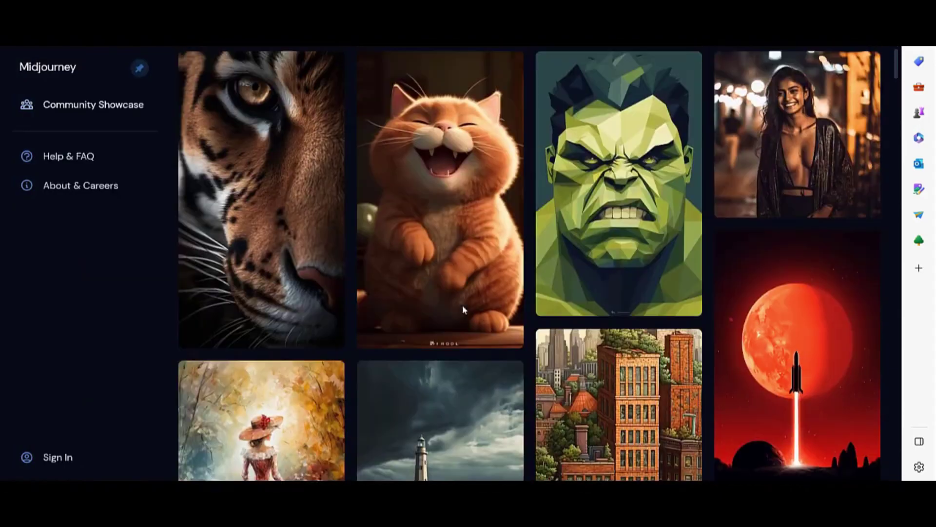
pyautogui.scroll(-5, 463, 305)
pyautogui.scroll(-5, 454, 296)
pyautogui.scroll(-2, 453, 295)
pyautogui.scroll(-5, 514, 334)
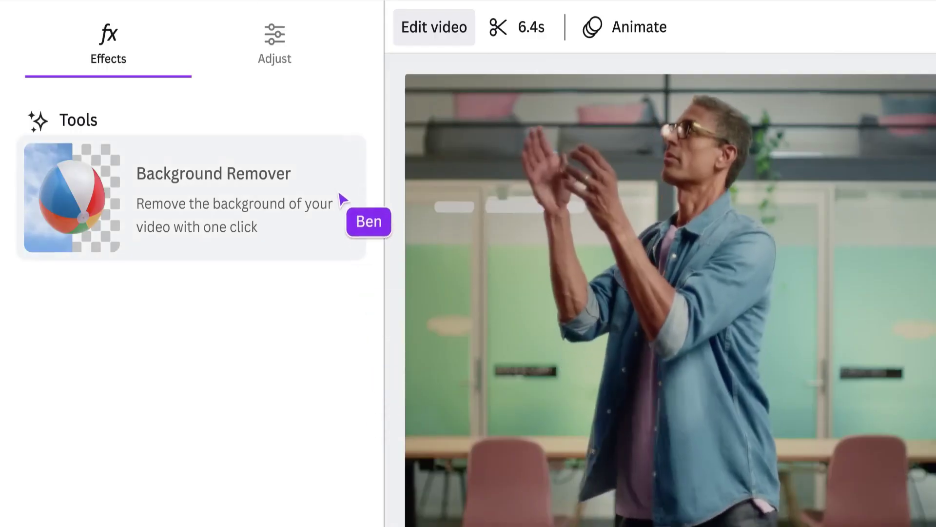
# Apply Background Remover to the dancing man's clip, leaving him on a transparent backdrop.
pyautogui.click(322, 187)
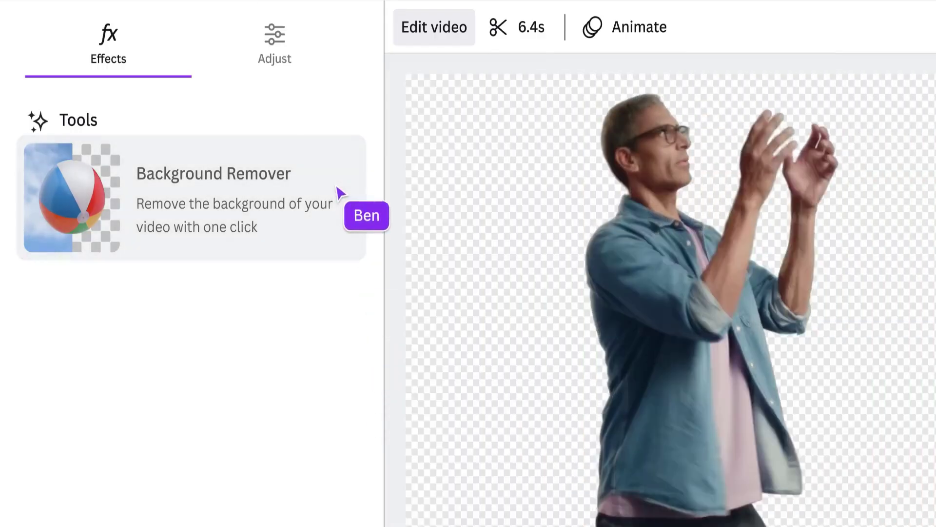
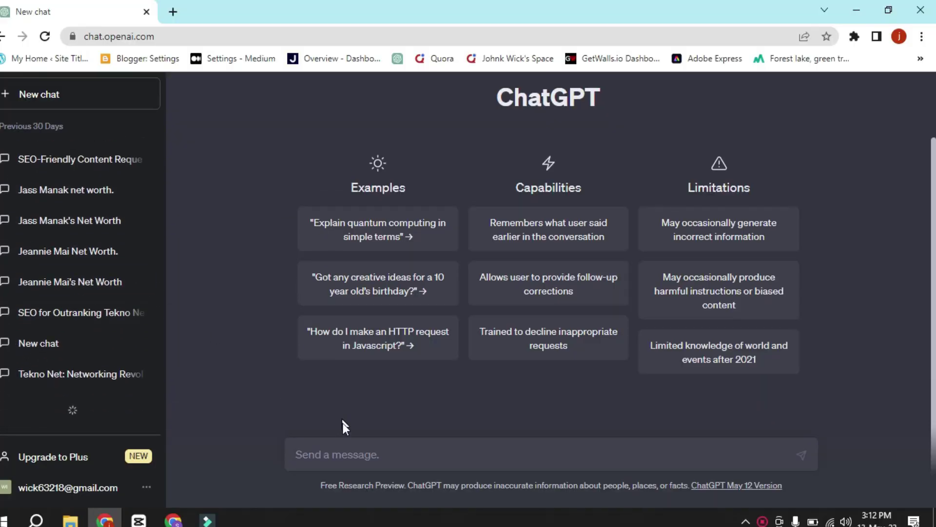
# Submit the prompt asking ChatGPT for AI video topic ideas.
pyautogui.press('Return')
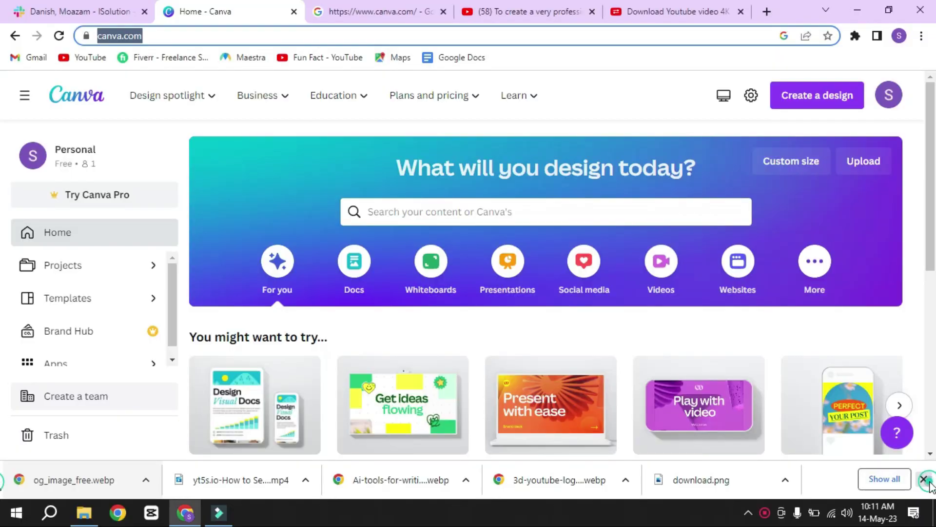
pyautogui.scroll(-4, 724, 418)
pyautogui.scroll(-2, 732, 419)
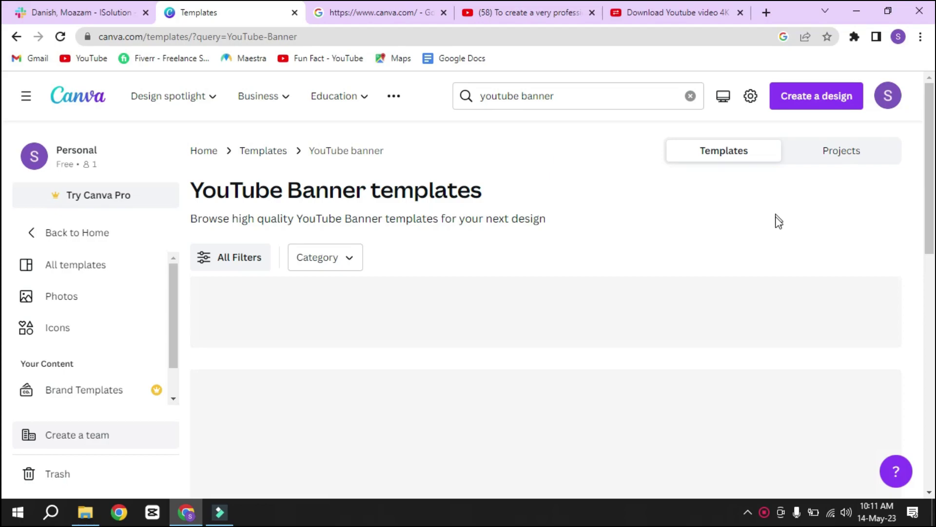
pyautogui.scroll(-2, 760, 256)
pyautogui.scroll(-2, 759, 256)
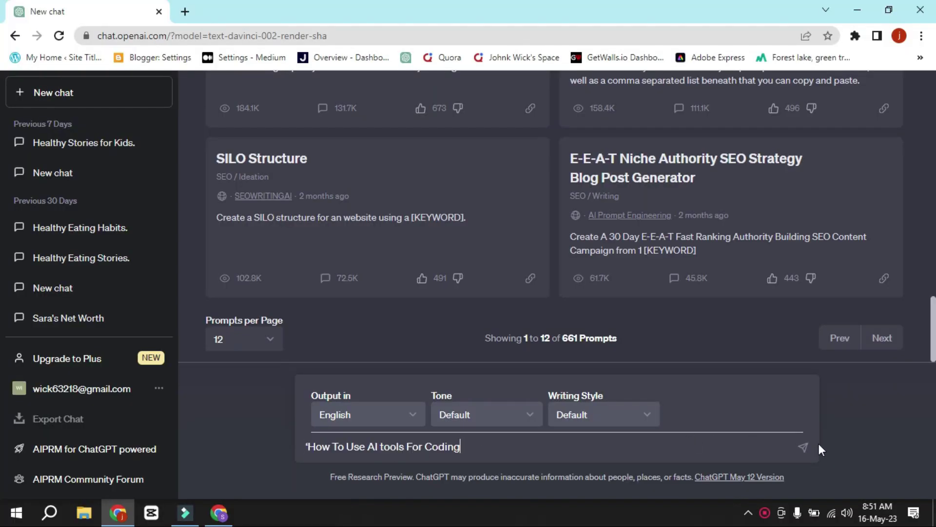
# Send the 'How To Use AI tools For Coding' script prompt to ChatGPT.
pyautogui.click(803, 448)
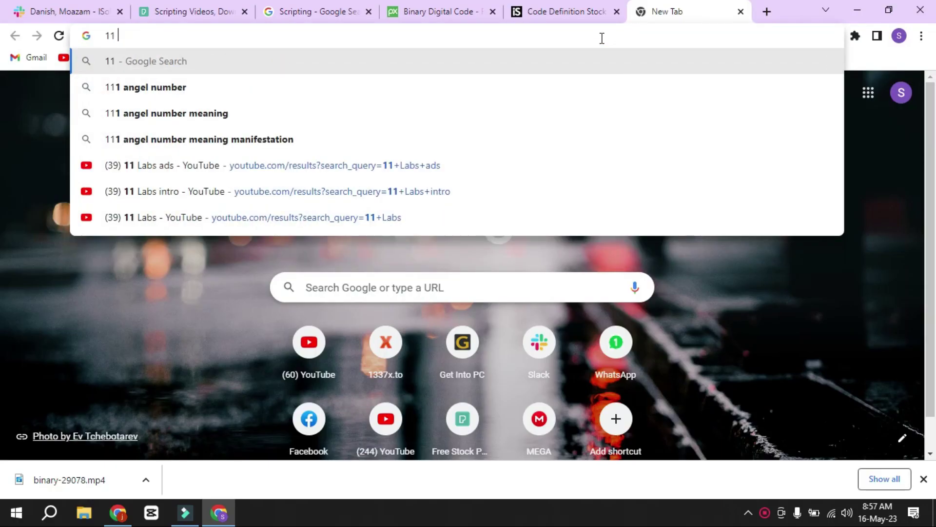
# Search Google for '11 labs' to reach the ElevenLabs Speech Synthesis page.
pyautogui.press('Return')
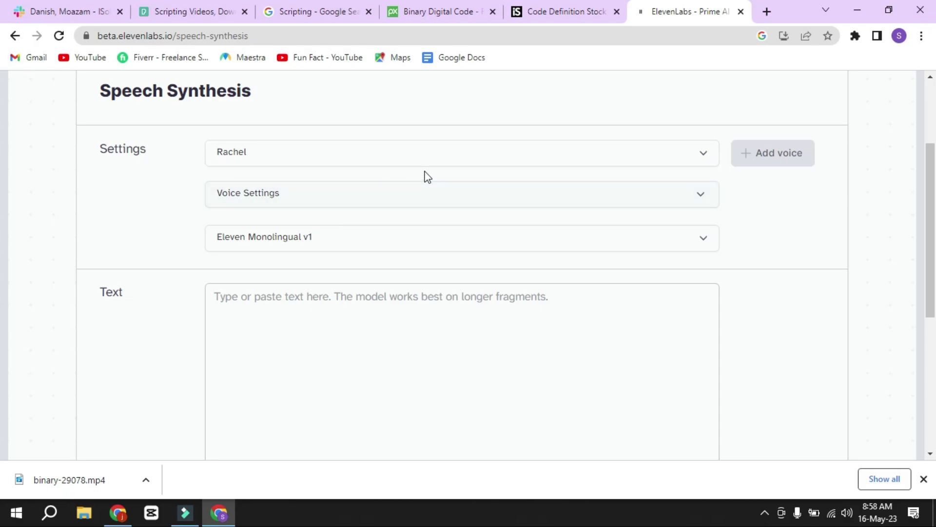
# Select the premade Adam voice and paste the coding script into the text field.
pyautogui.click(578, 152)
pyautogui.click(469, 183)
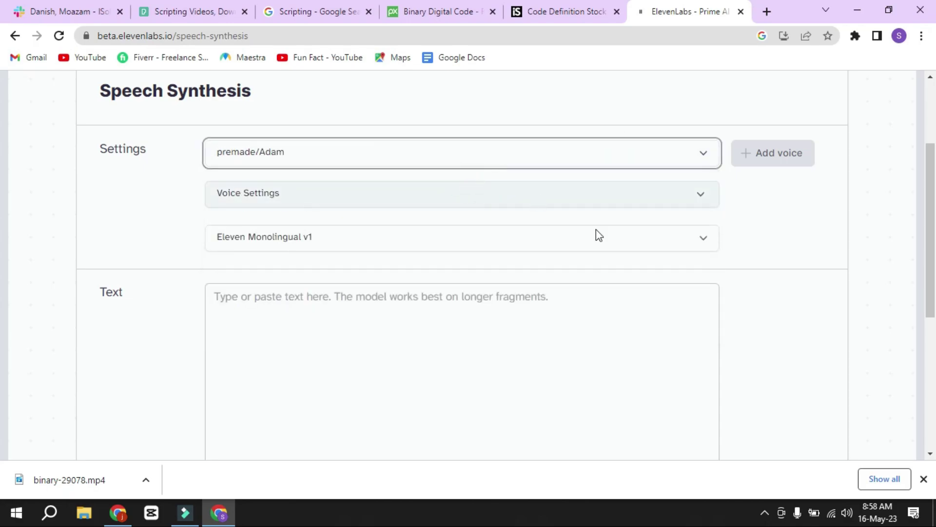
pyautogui.click(221, 513)
pyautogui.click(222, 513)
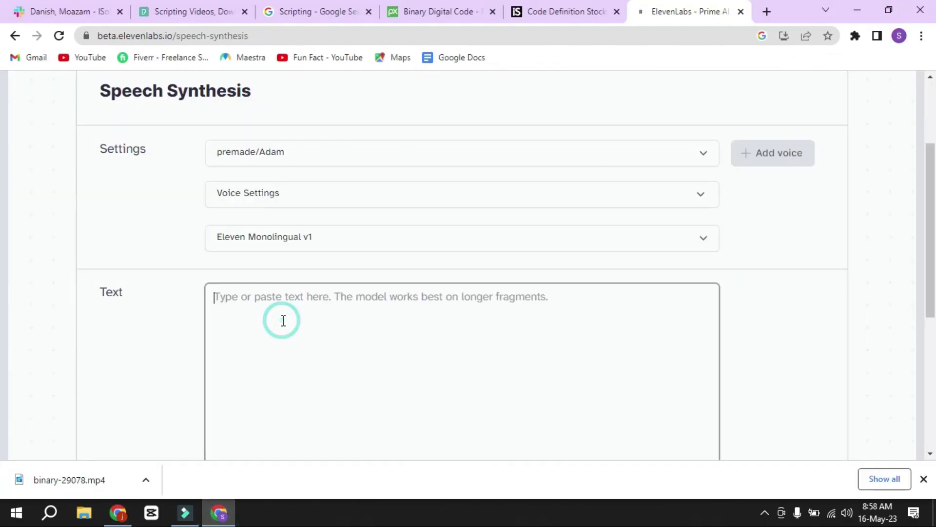
pyautogui.hotkey('ctrl', 'v')
pyautogui.scroll(-5, 406, 330)
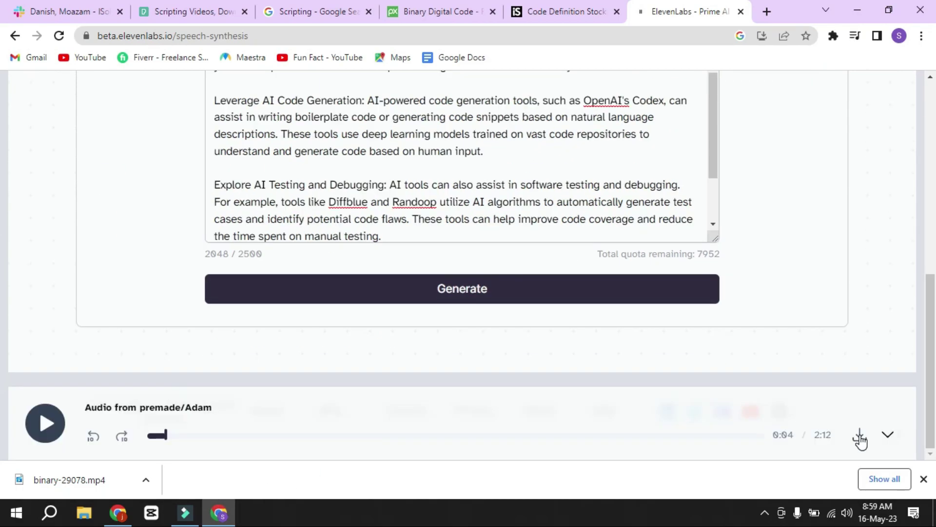
# Download the generated voiceover as synthesized_audio.mp3 and play it.
pyautogui.click(861, 436)
pyautogui.click(328, 305)
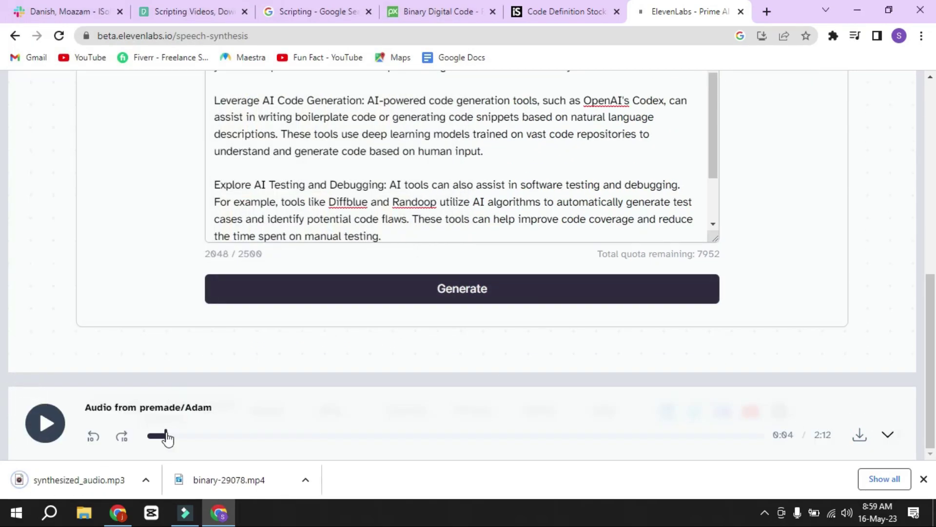
pyautogui.click(96, 480)
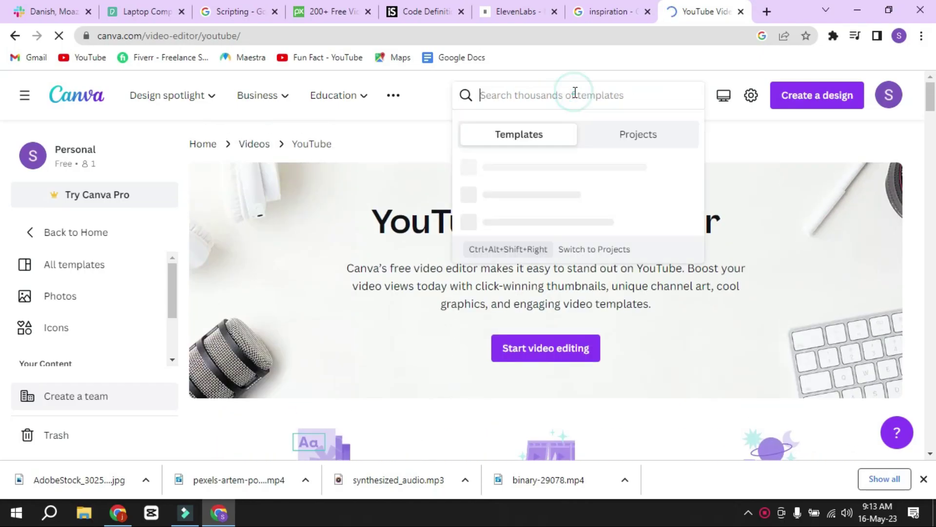
pyautogui.write('youtube video')
# Start a blank YouTube video design and import the AdobeStock light-bulb image.
pyautogui.press('Return')
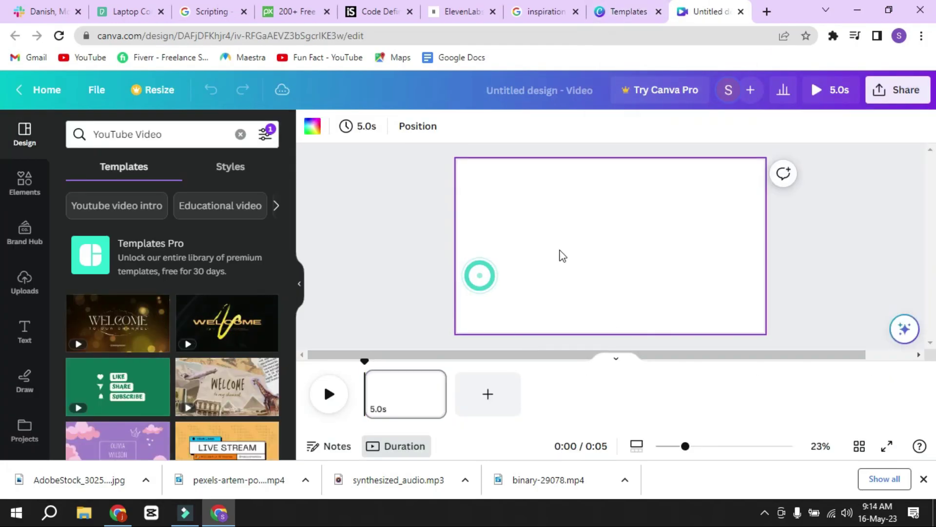
pyautogui.moveTo(117, 386)
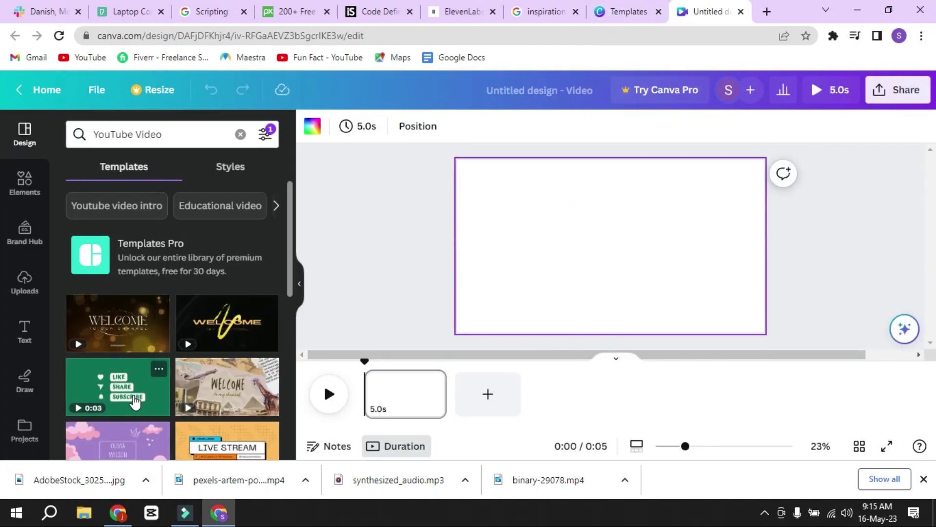
pyautogui.click(97, 90)
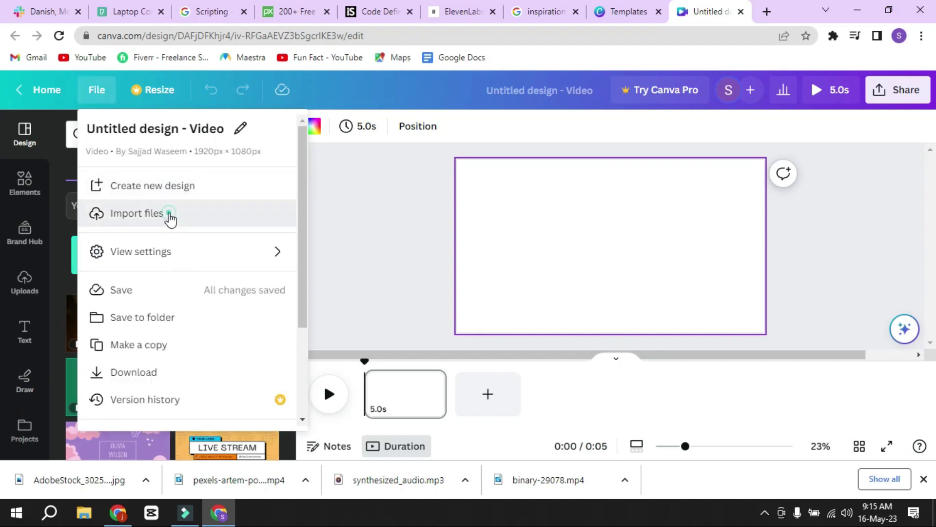
pyautogui.click(169, 216)
pyautogui.click(240, 323)
pyautogui.scroll(-3, 256, 220)
pyautogui.scroll(2, 256, 220)
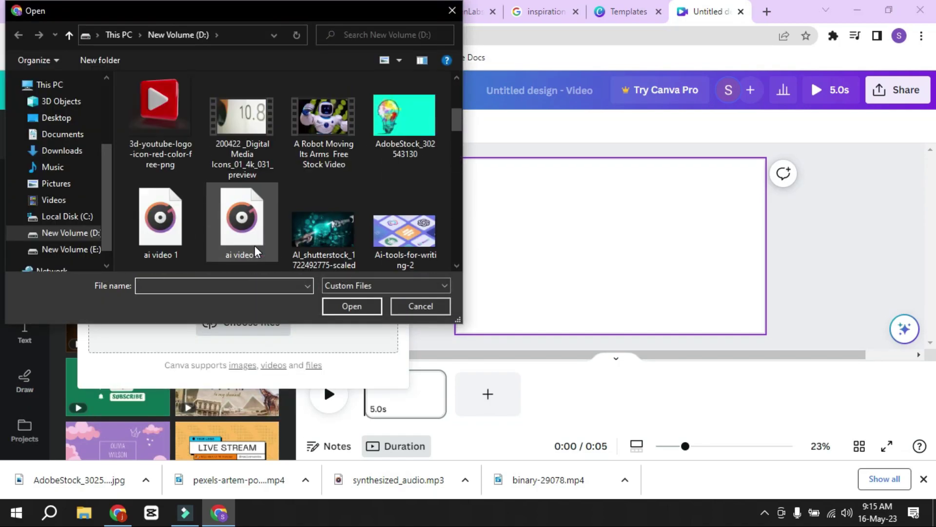
pyautogui.click(403, 117)
pyautogui.click(351, 305)
# Place the light-bulb image on the first scene and enlarge it.
pyautogui.click(128, 378)
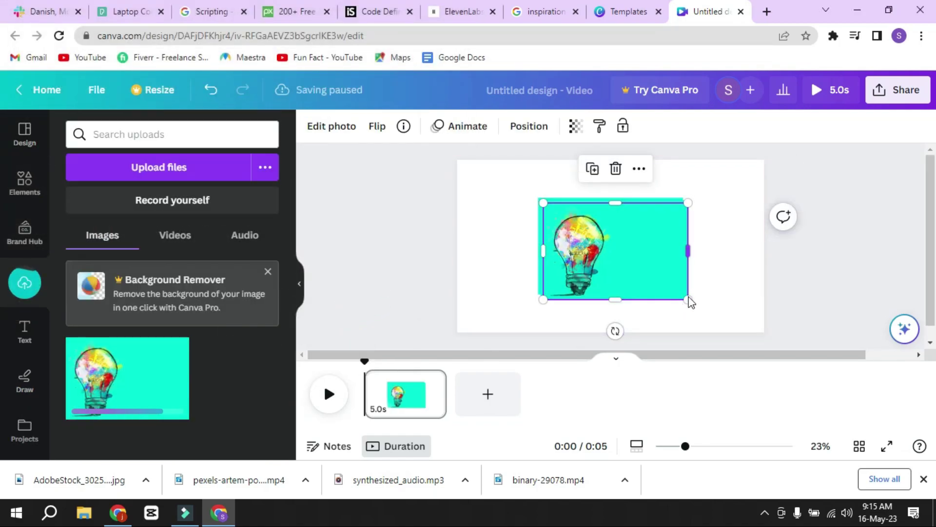
pyautogui.moveTo(690, 301); pyautogui.dragTo(742, 330)
pyautogui.moveTo(541, 204); pyautogui.dragTo(505, 188)
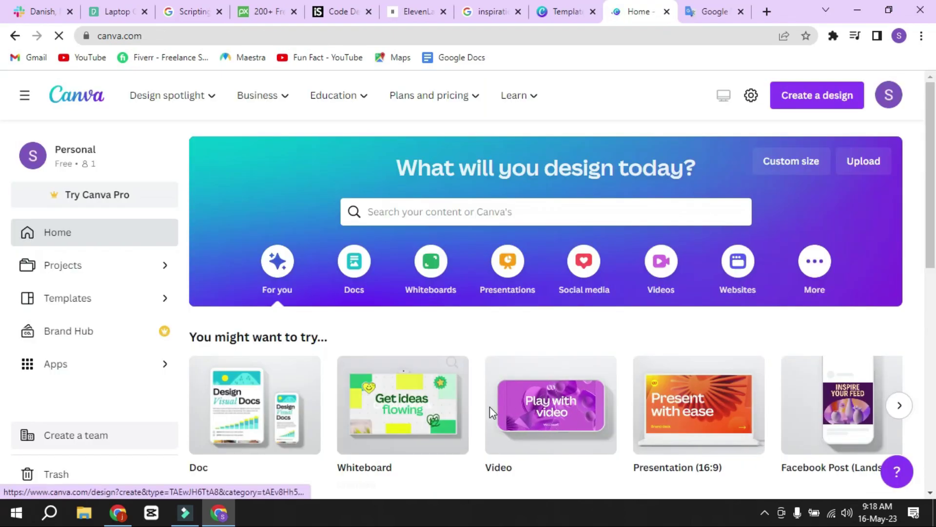
pyautogui.scroll(-3, 597, 431)
pyautogui.scroll(-2, 598, 430)
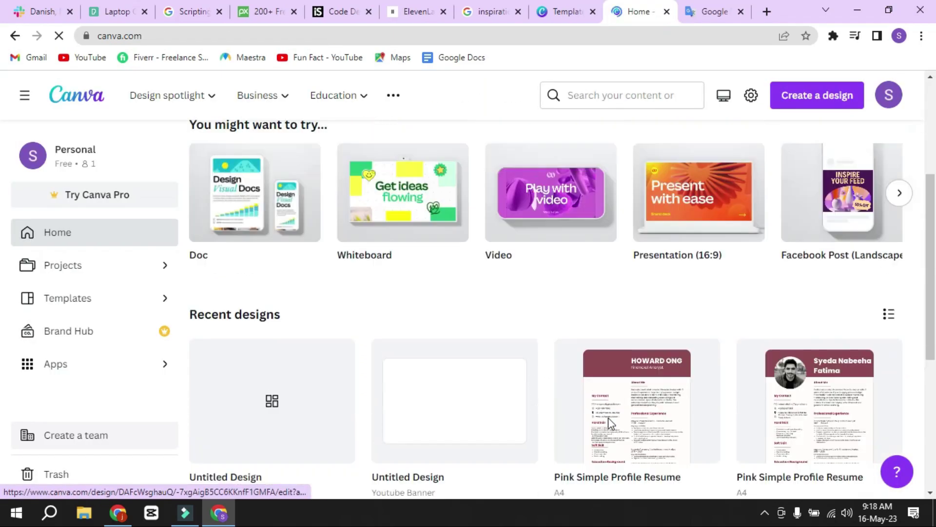
pyautogui.scroll(5, 610, 423)
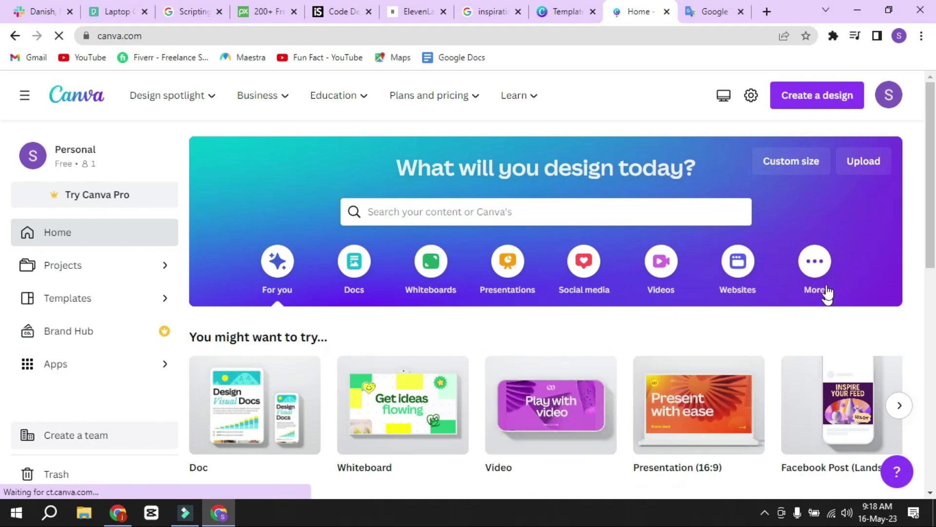
# Launch Text to Image in a new custom-size 1080×360 design.
pyautogui.click(814, 264)
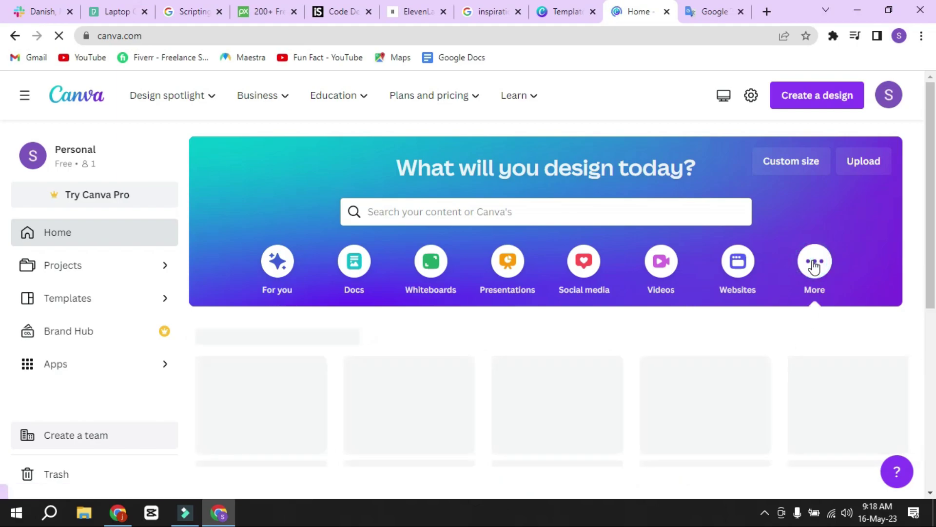
pyautogui.scroll(-2, 814, 265)
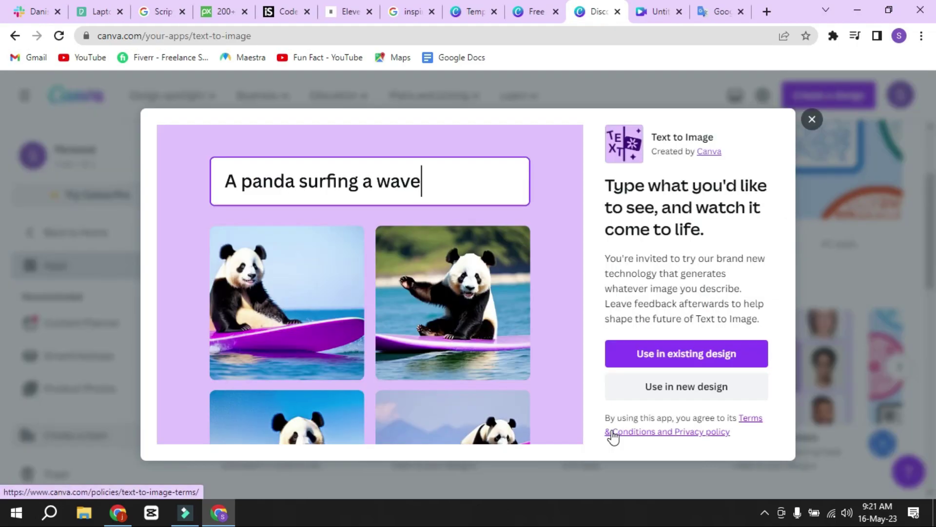
pyautogui.click(685, 385)
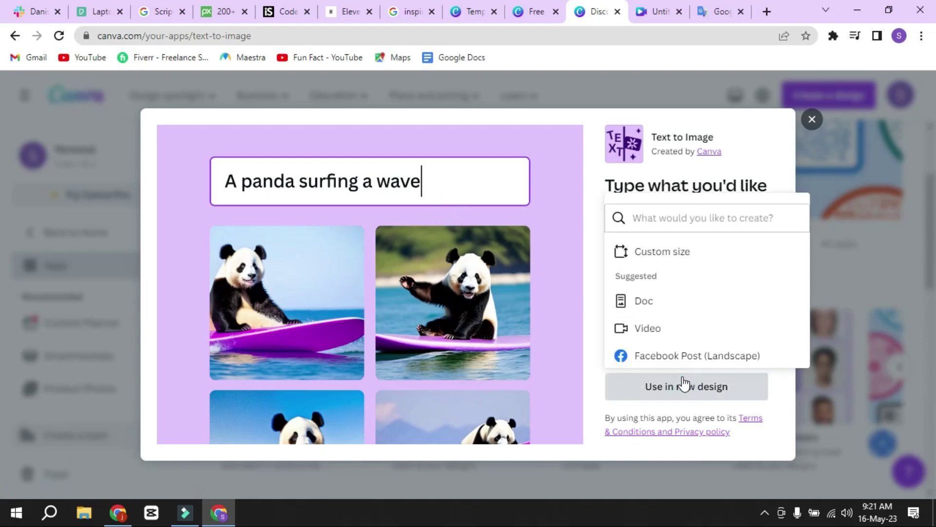
pyautogui.click(653, 249)
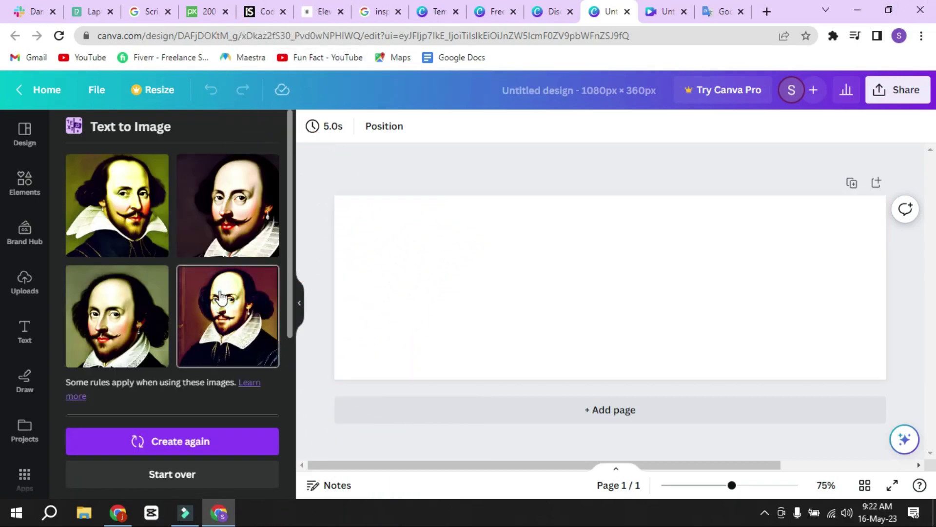
# Add the fourth Shakespeare portrait, stretch it wider, and check the downloaded PNG.
pyautogui.click(222, 296)
pyautogui.moveTo(662, 286); pyautogui.dragTo(726, 287)
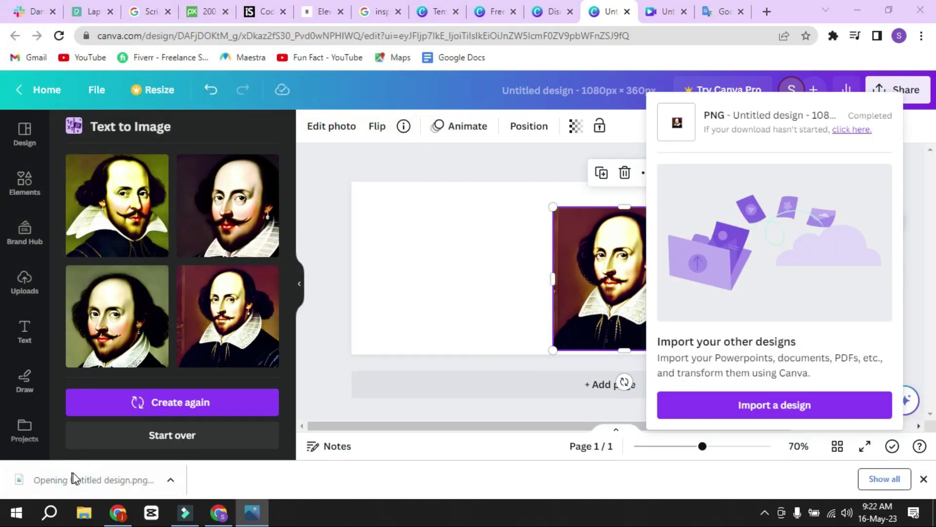
pyautogui.click(74, 478)
pyautogui.click(721, 58)
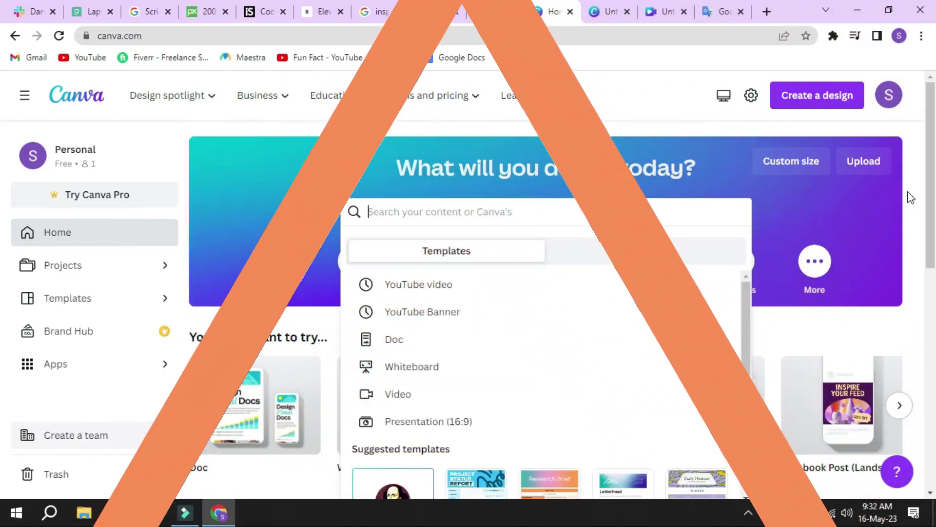
pyautogui.write('change backg')
# Search Canva for 'change backg', then reach blender.org from a Google search.
pyautogui.press('Return')
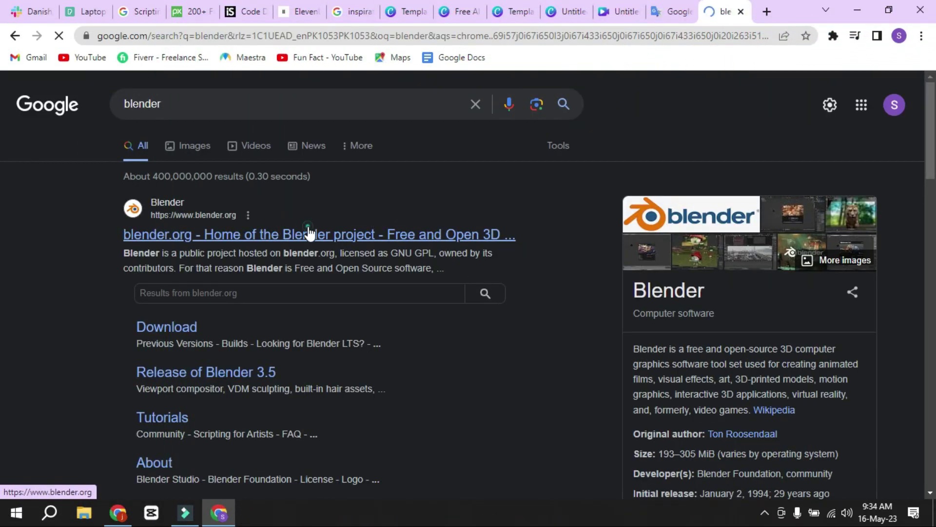
pyautogui.click(308, 233)
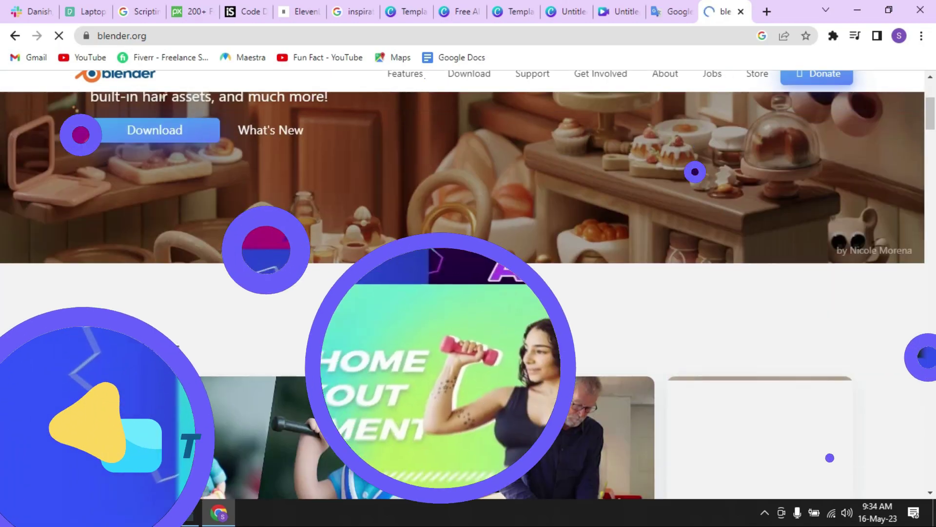